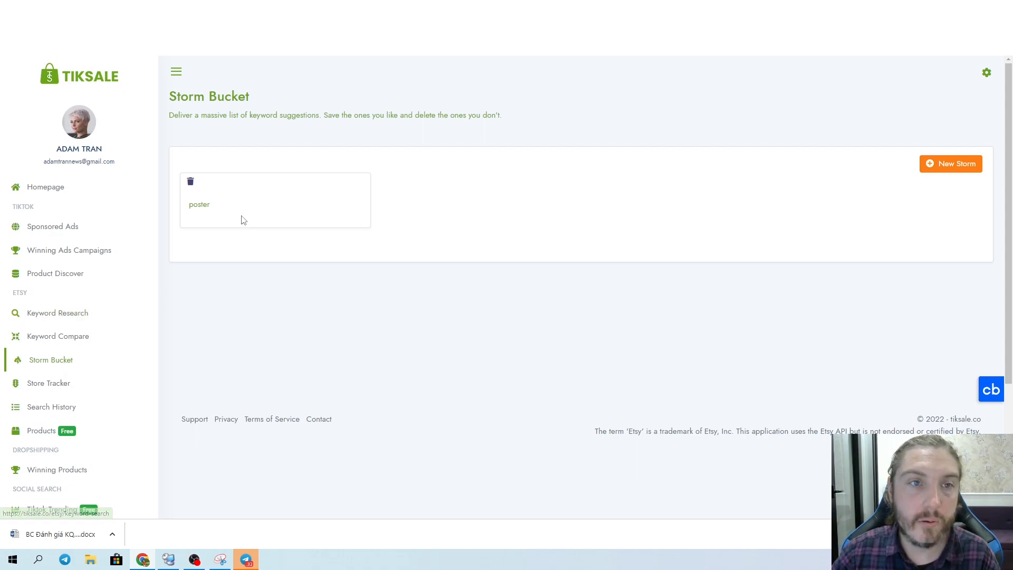
Delete the saved poster storm, then generate keyword suggestions for "poster" in a new storm.
click(191, 182)
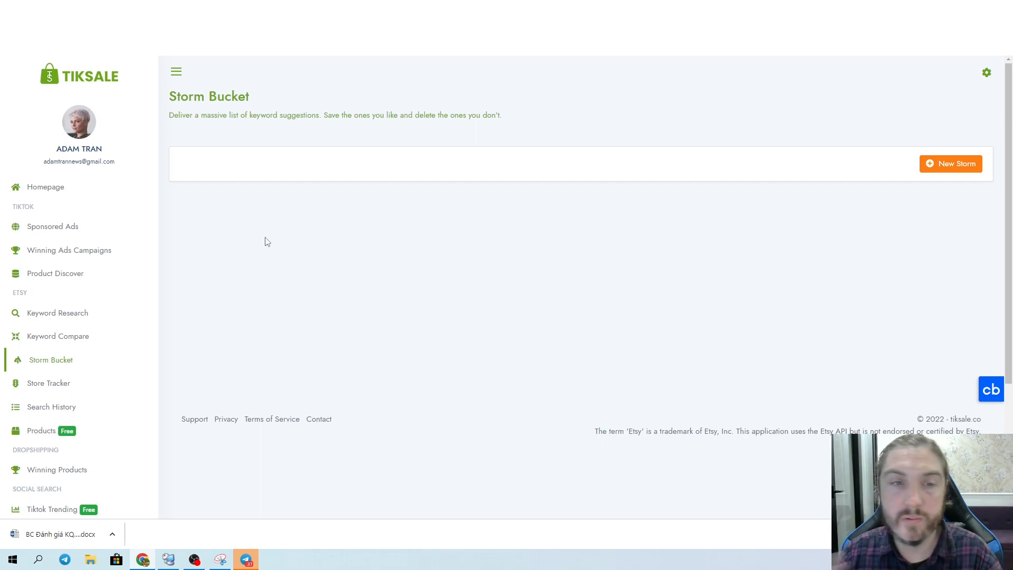
click(960, 165)
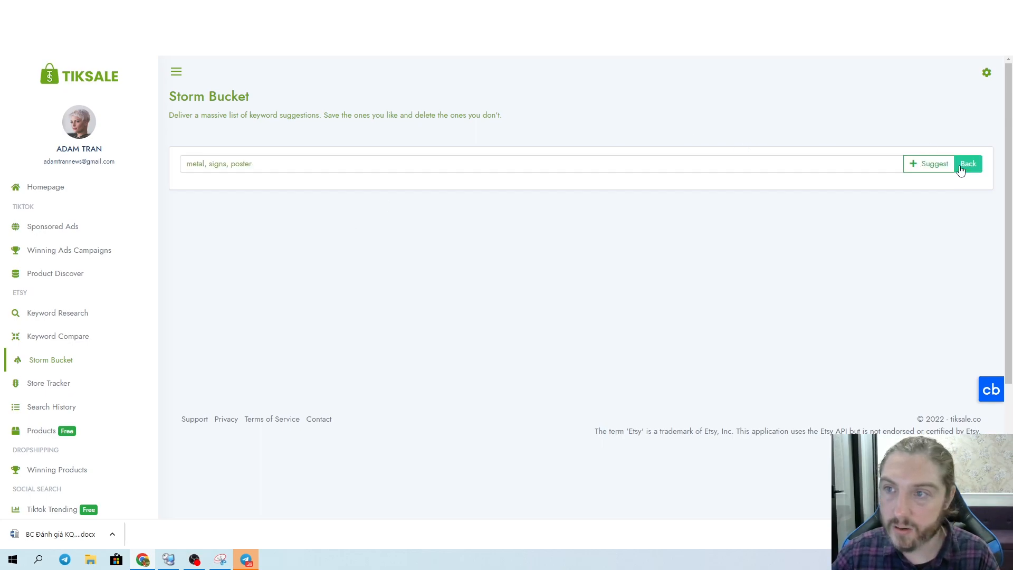
click(265, 170)
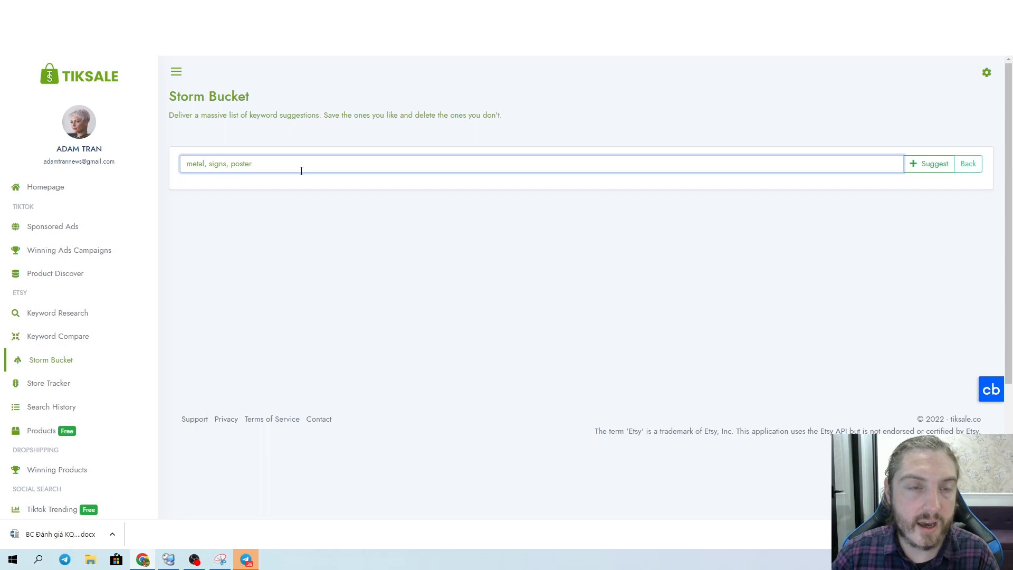
text(poster)
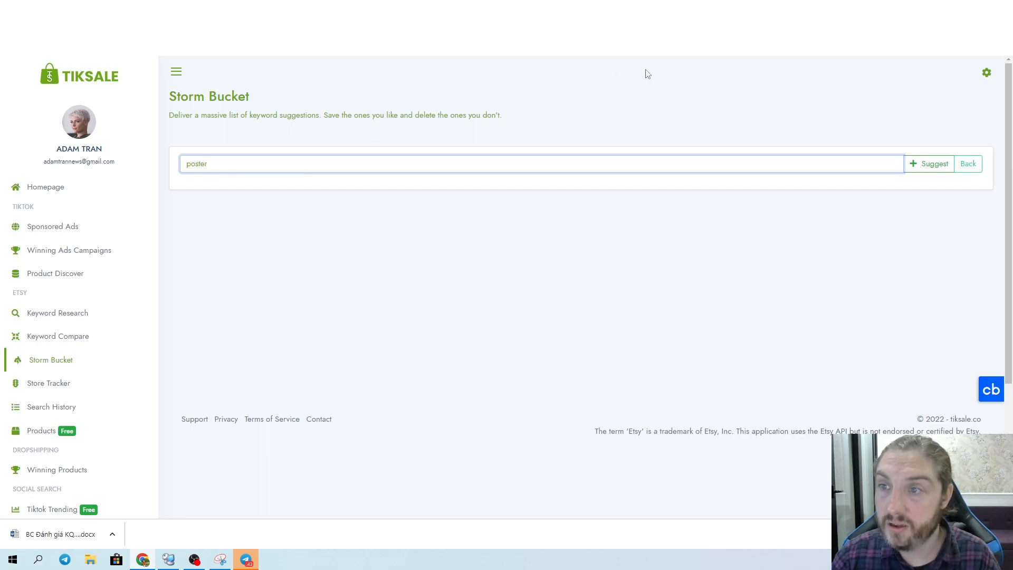
click(930, 164)
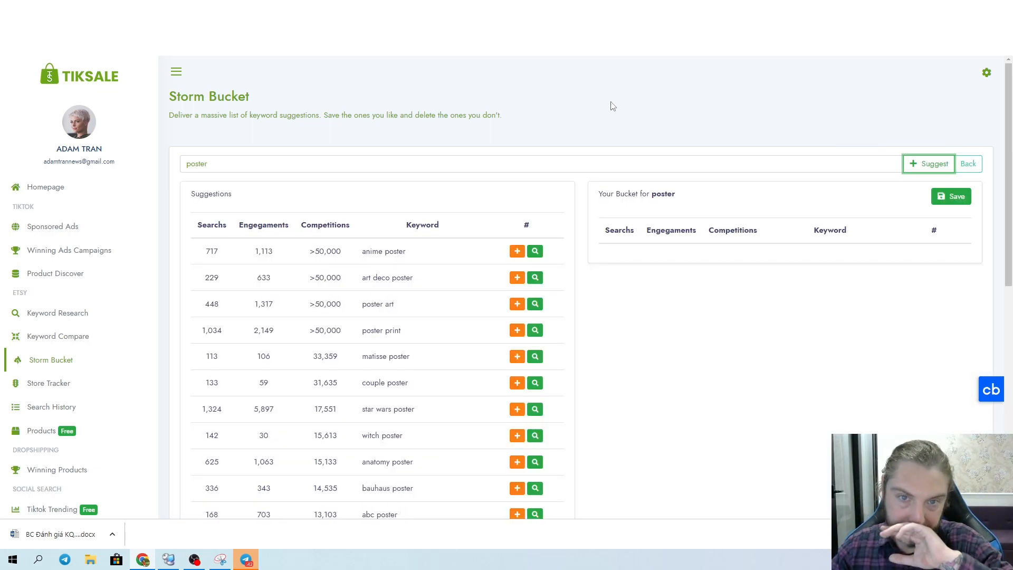
Add the suggested keyword "poster print" to the bucket for poster.
scroll(612, 106, down, 2)
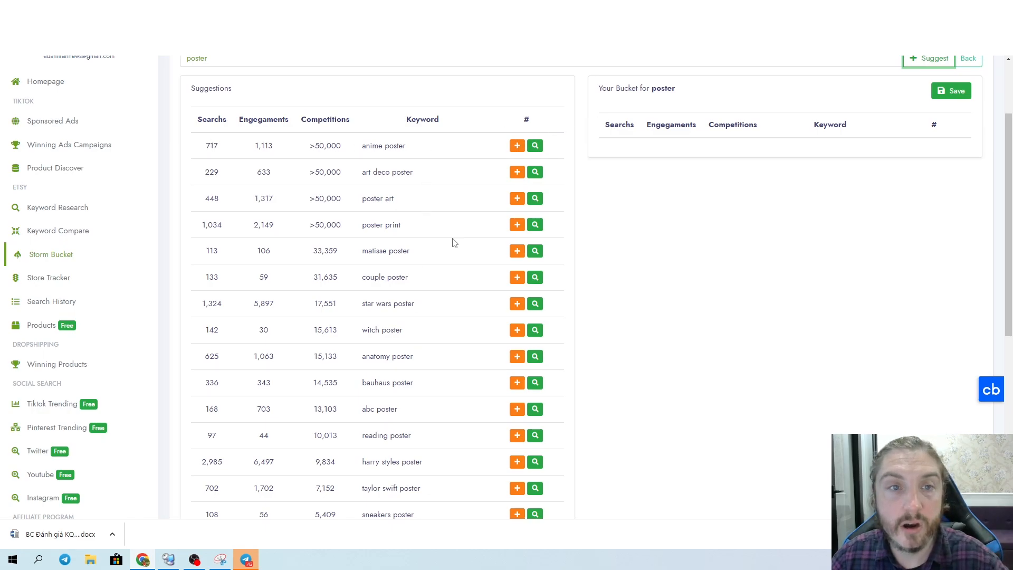
scroll(381, 208, up, 2)
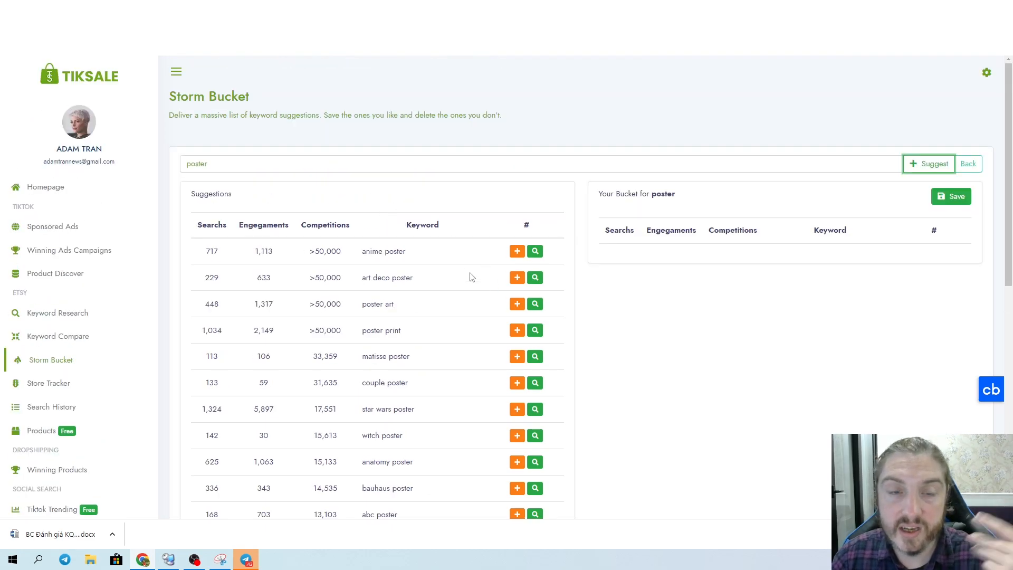
scroll(466, 264, down, 2)
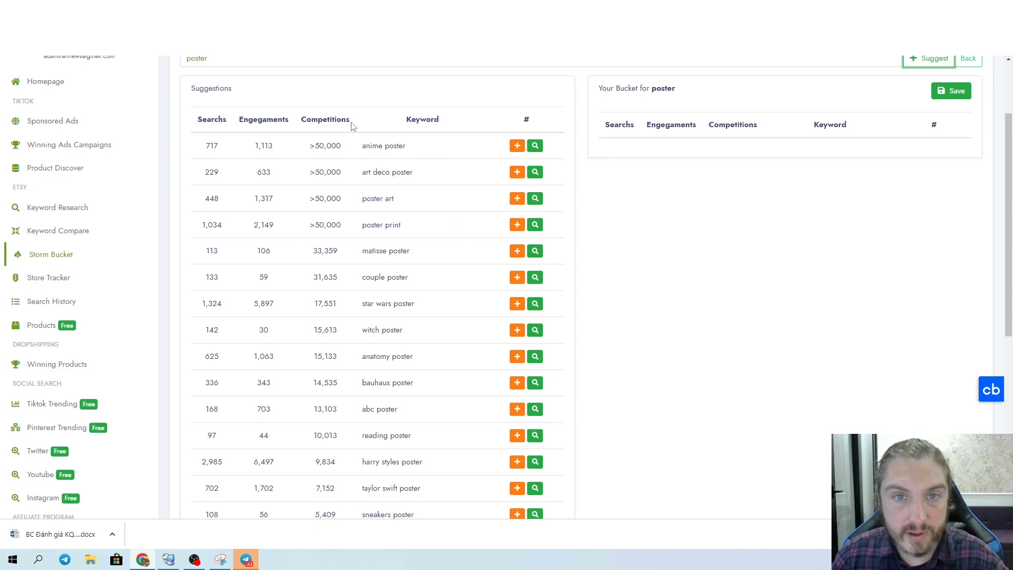
scroll(405, 156, up, 2)
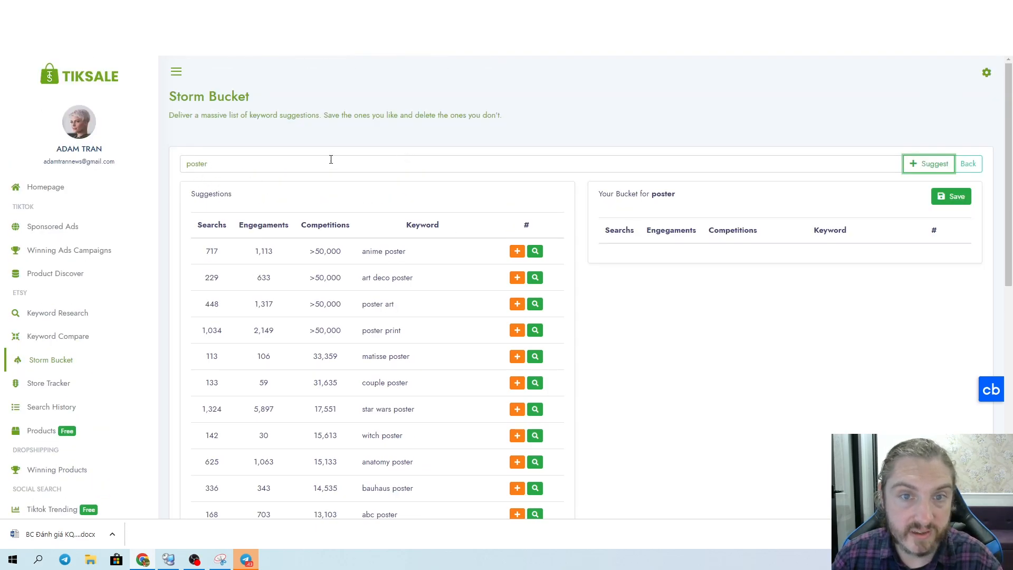
scroll(445, 254, down, 1)
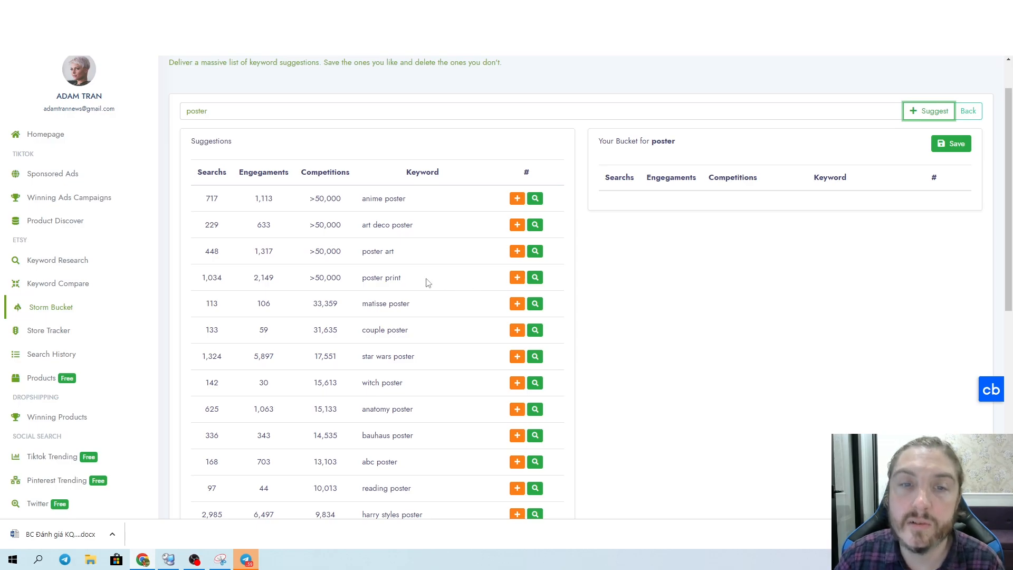
click(517, 278)
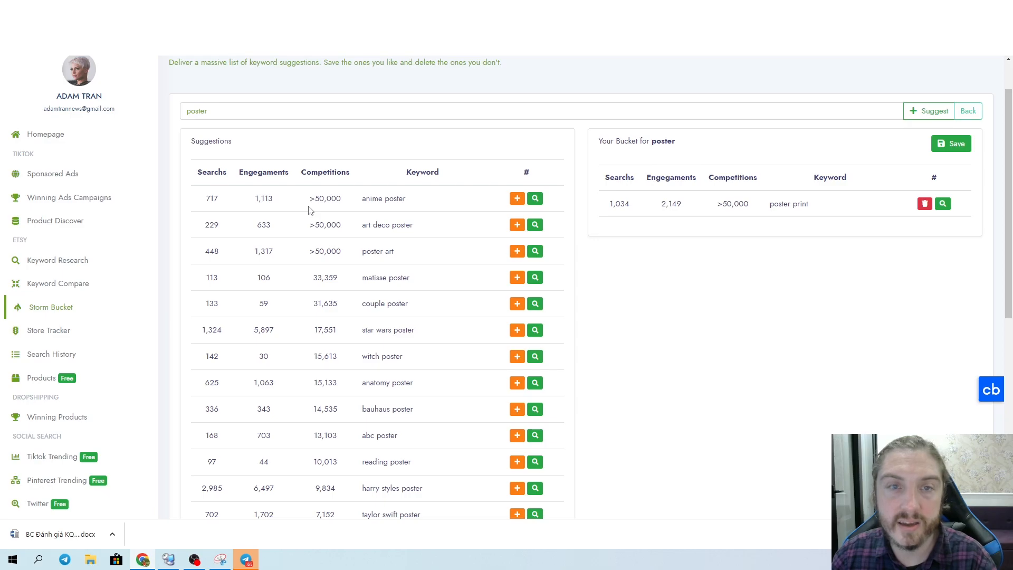
Add the suggested keywords "star wars poster" and "harry styles poster" to the bucket.
scroll(348, 249, down, 2)
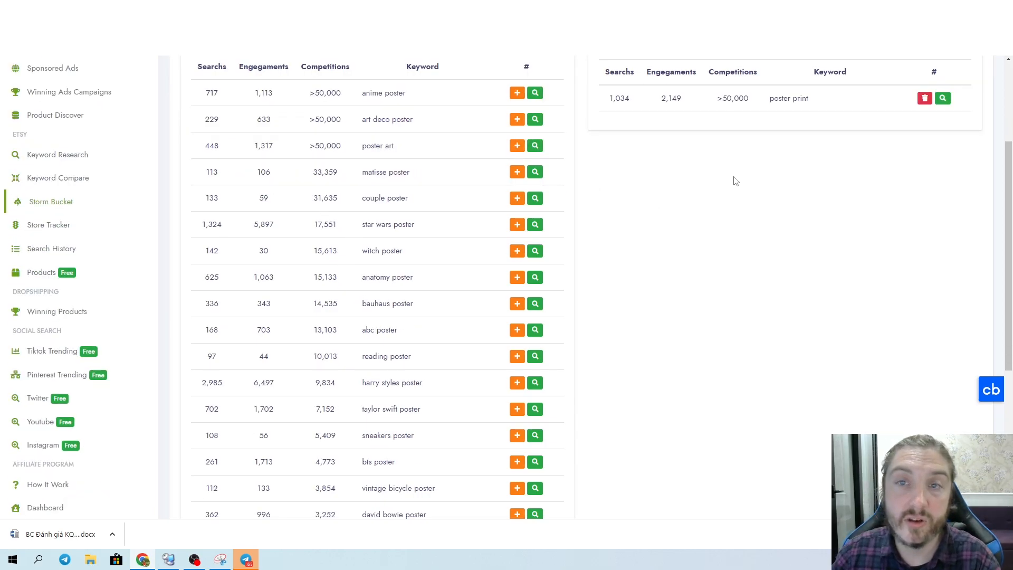
scroll(738, 181, up, 2)
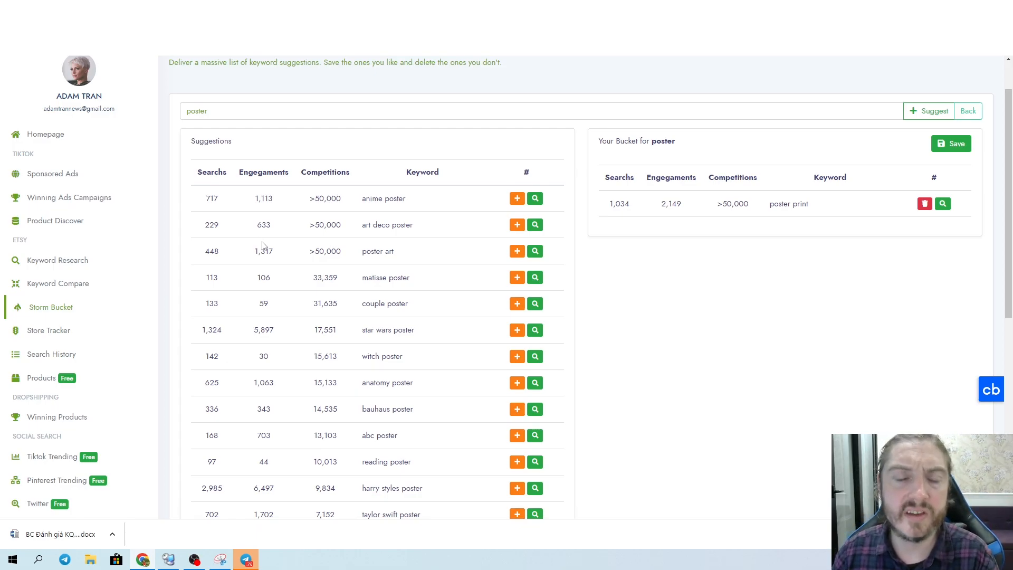
scroll(317, 244, down, 1)
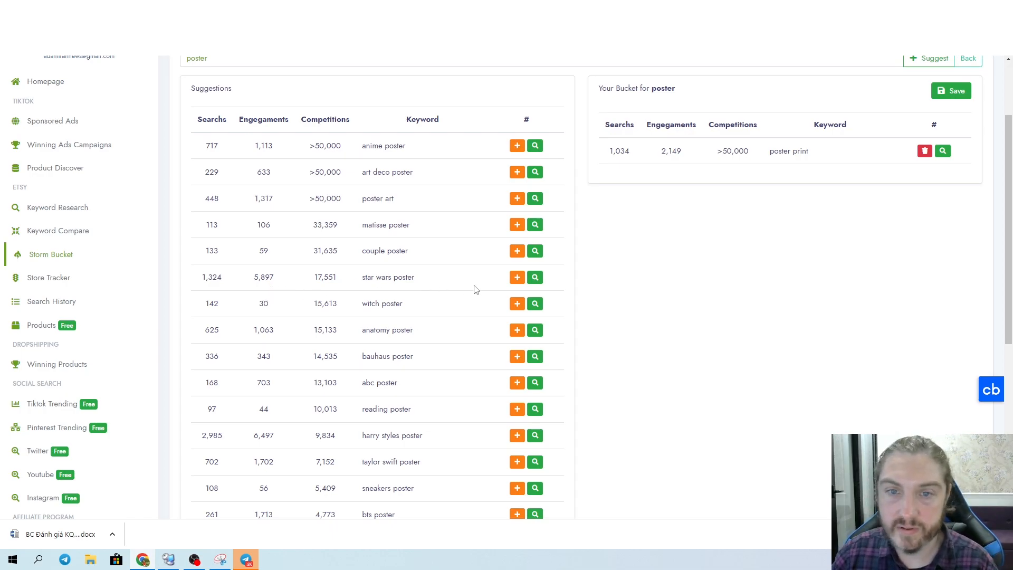
click(517, 278)
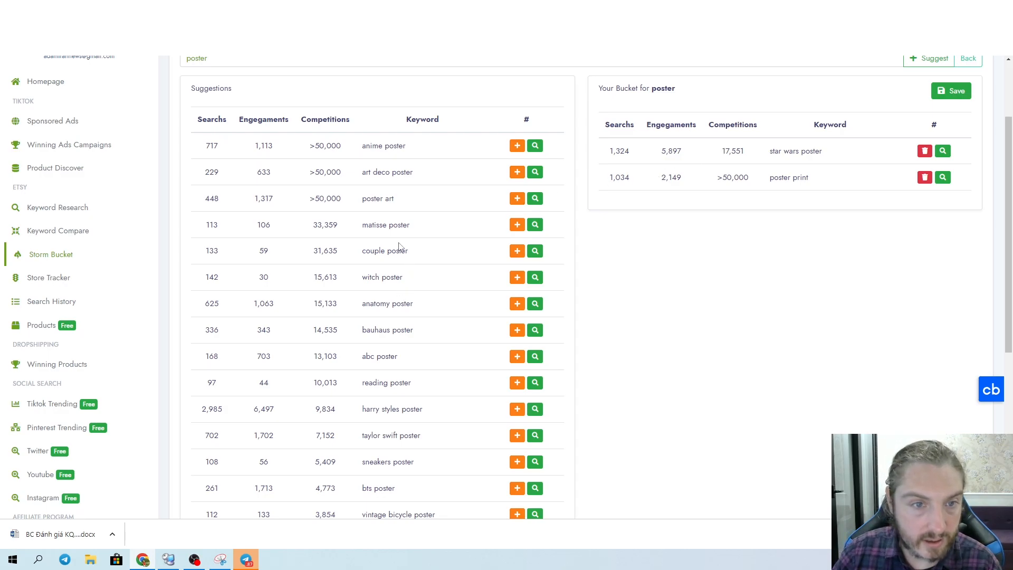
scroll(400, 256, down, 2)
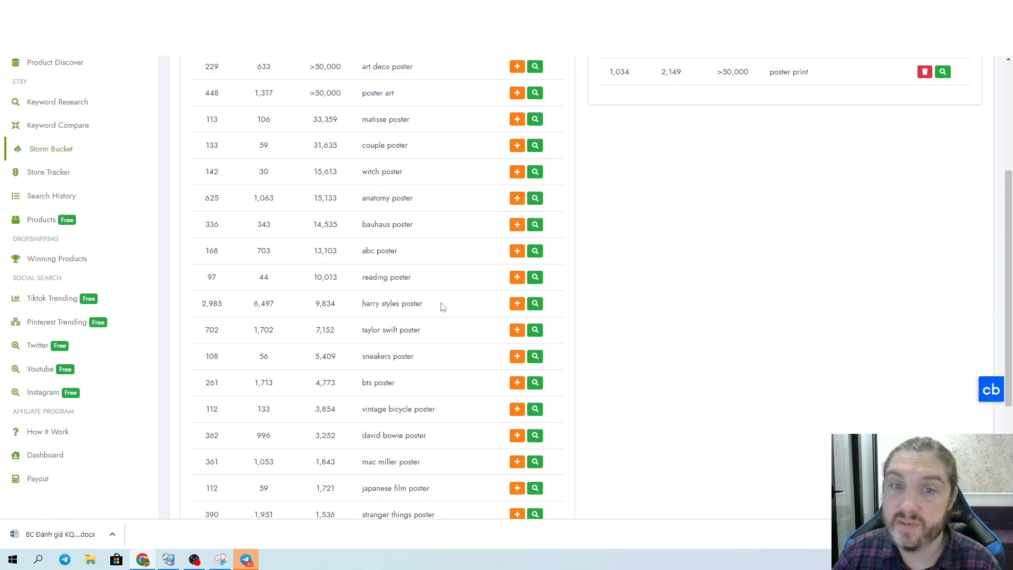
click(518, 303)
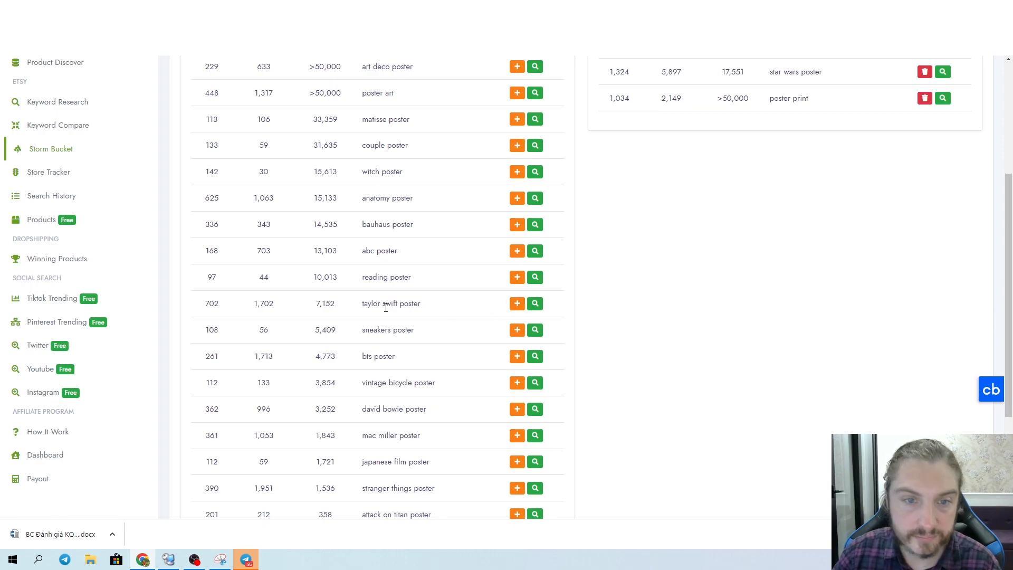
Add the suggested keyword "anime poster" to the bucket and save the bucket.
scroll(385, 308, down, 1)
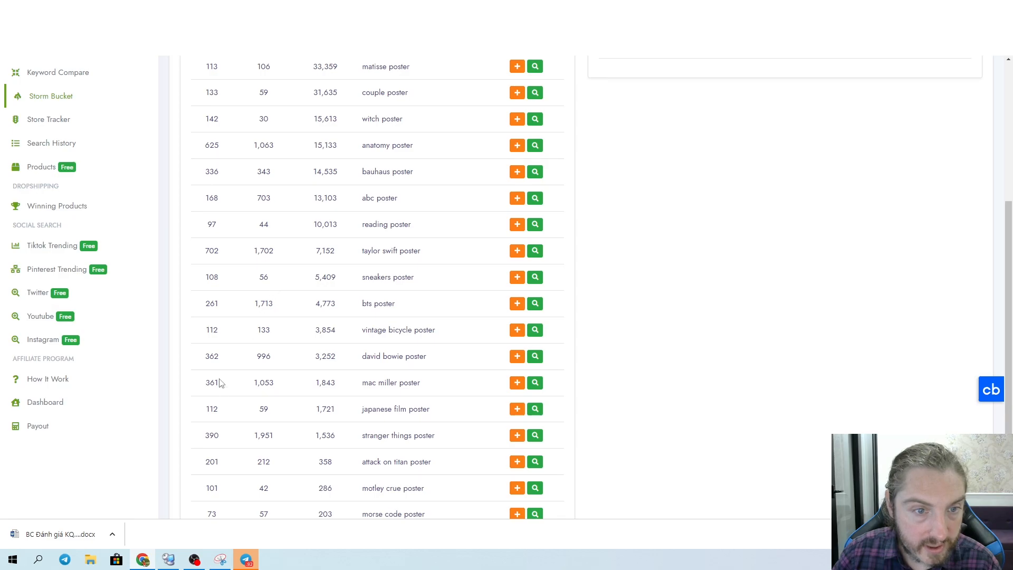
scroll(227, 385, down, 2)
scroll(231, 391, up, 3)
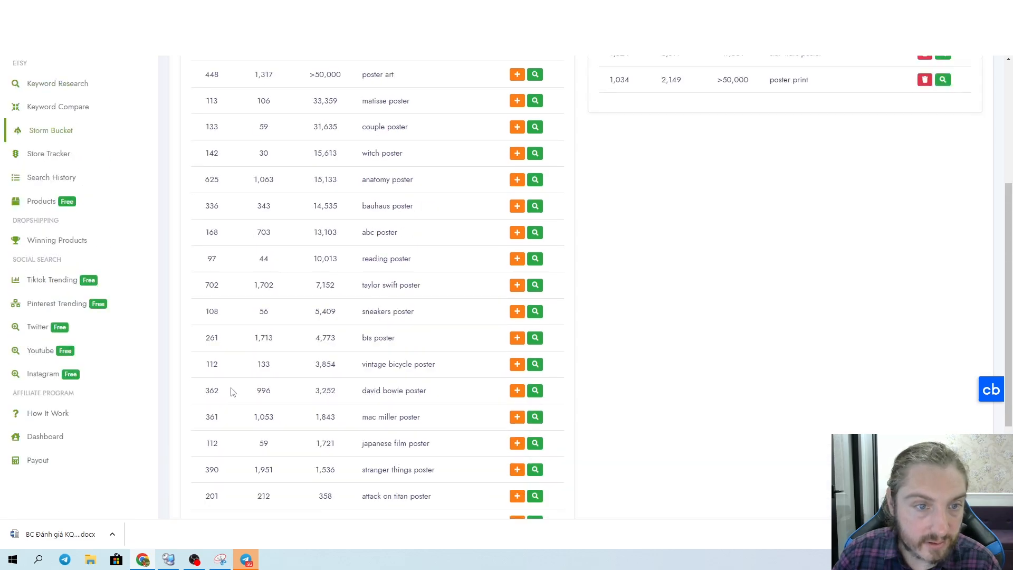
scroll(221, 219, up, 2)
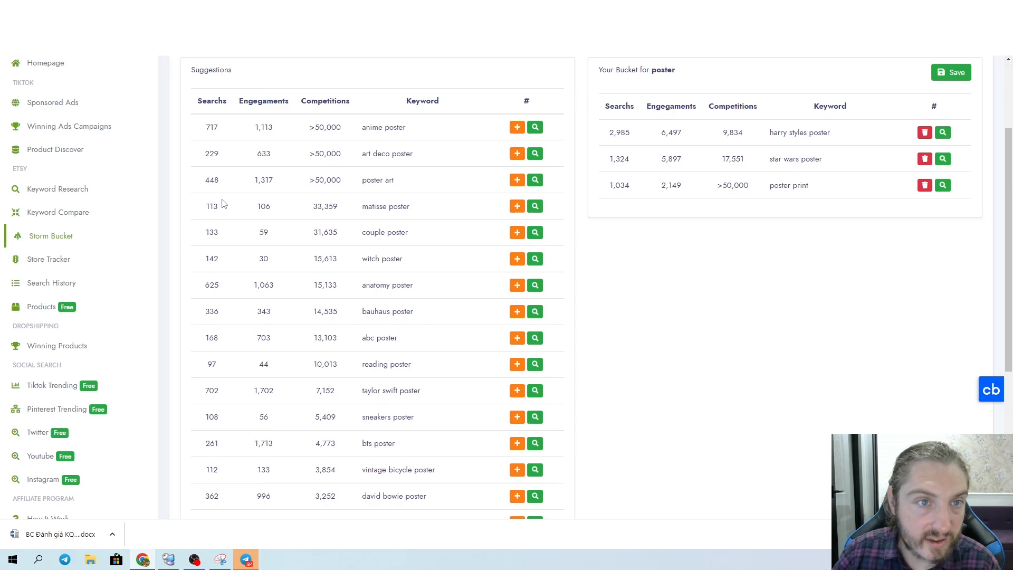
scroll(226, 414, down, 5)
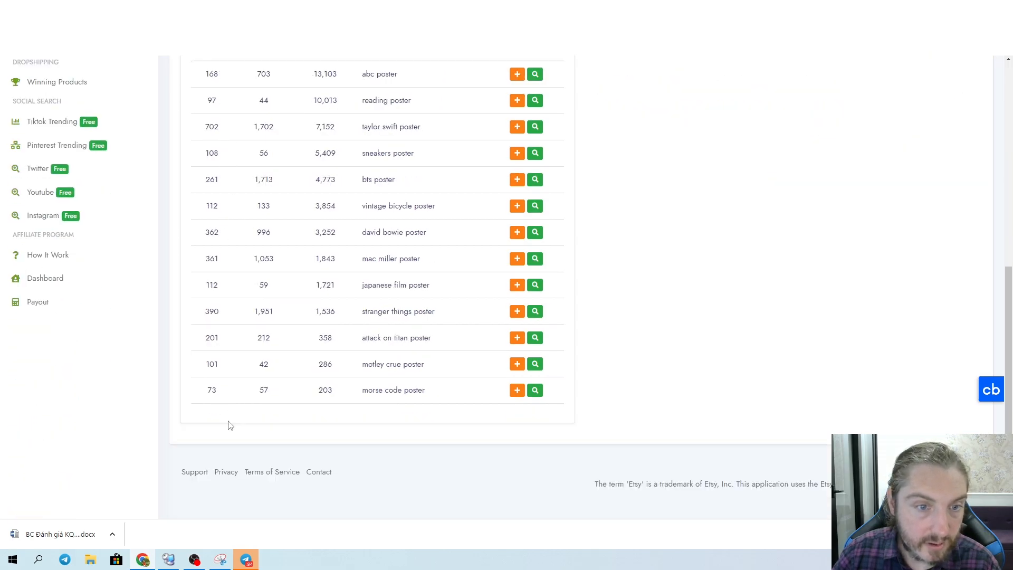
scroll(230, 426, up, 4)
scroll(230, 426, up, 3)
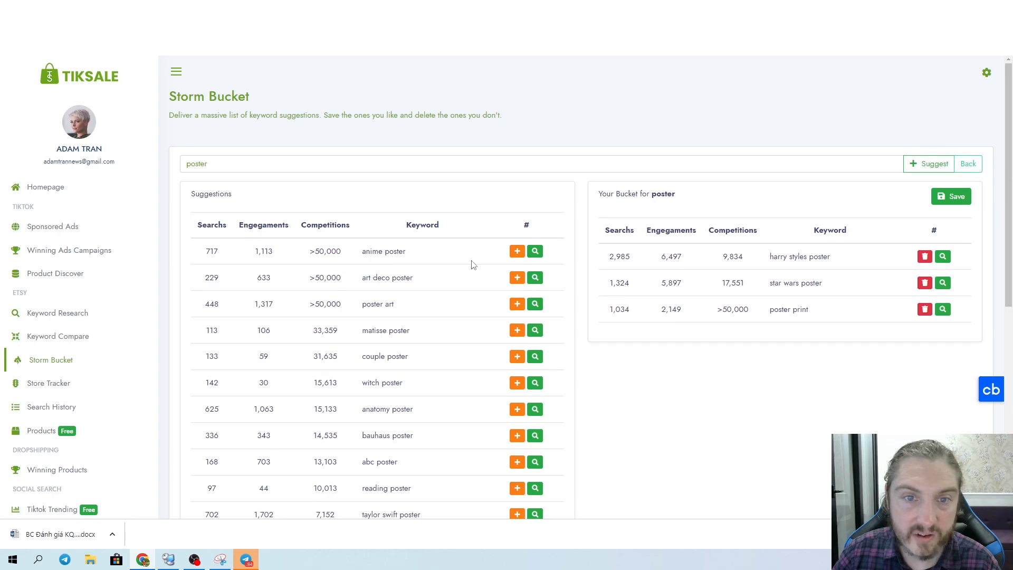
click(518, 252)
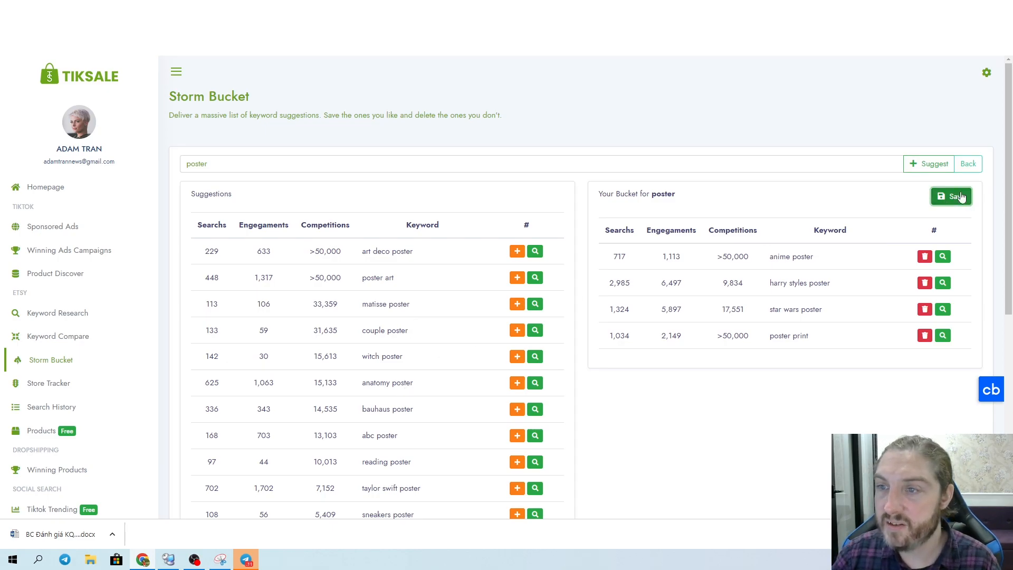
click(937, 199)
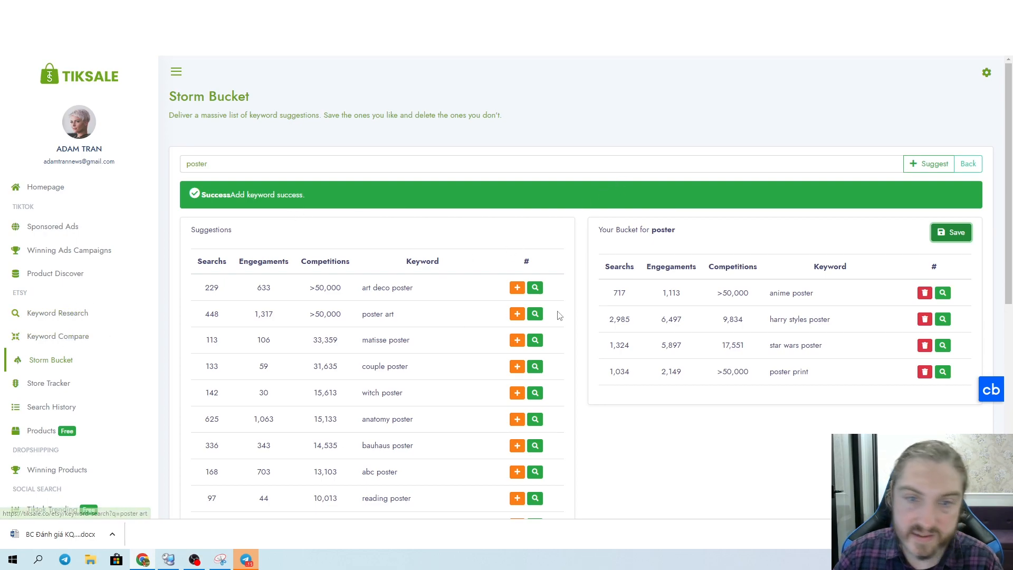
Reopen the saved poster storm from the Storm Bucket overview and review its remaining suggestions and saved keywords.
click(57, 336)
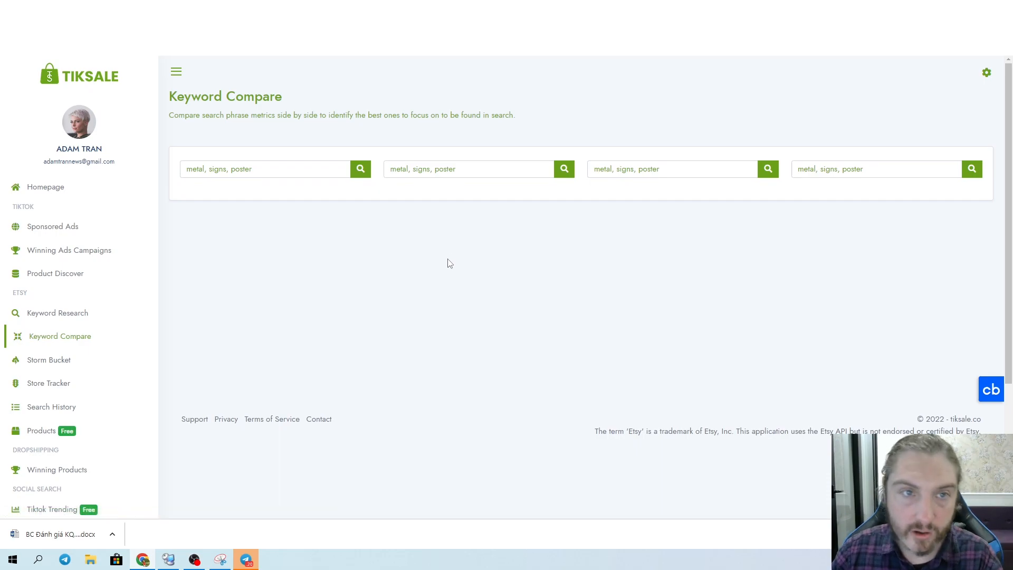
click(53, 360)
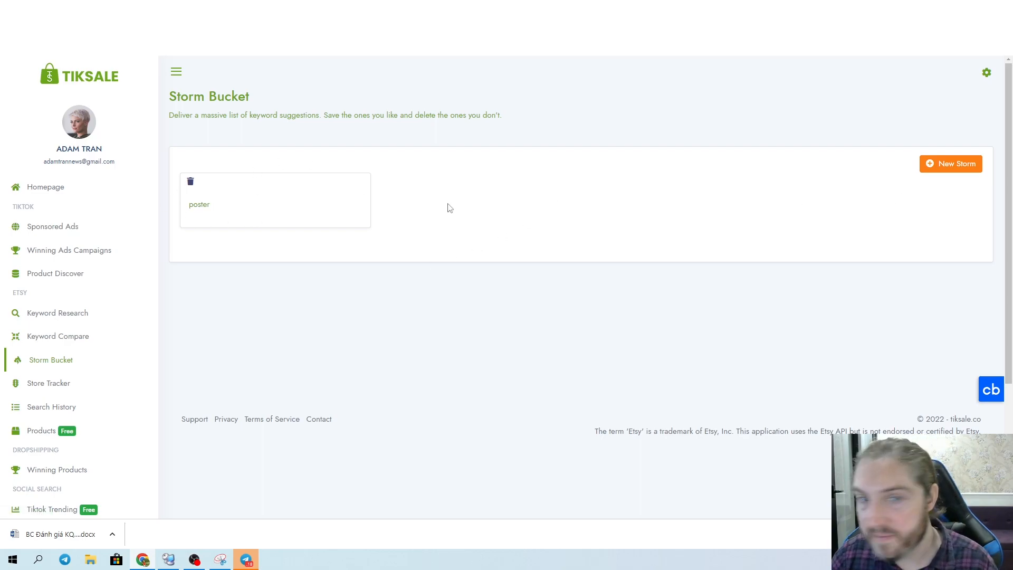
click(206, 210)
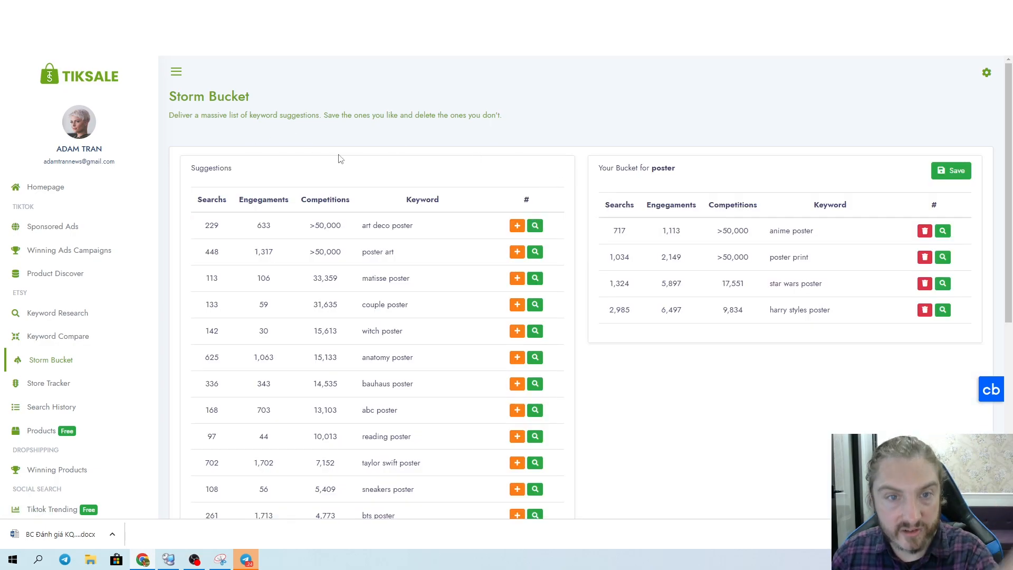
scroll(387, 308, down, 1)
scroll(386, 308, down, 1)
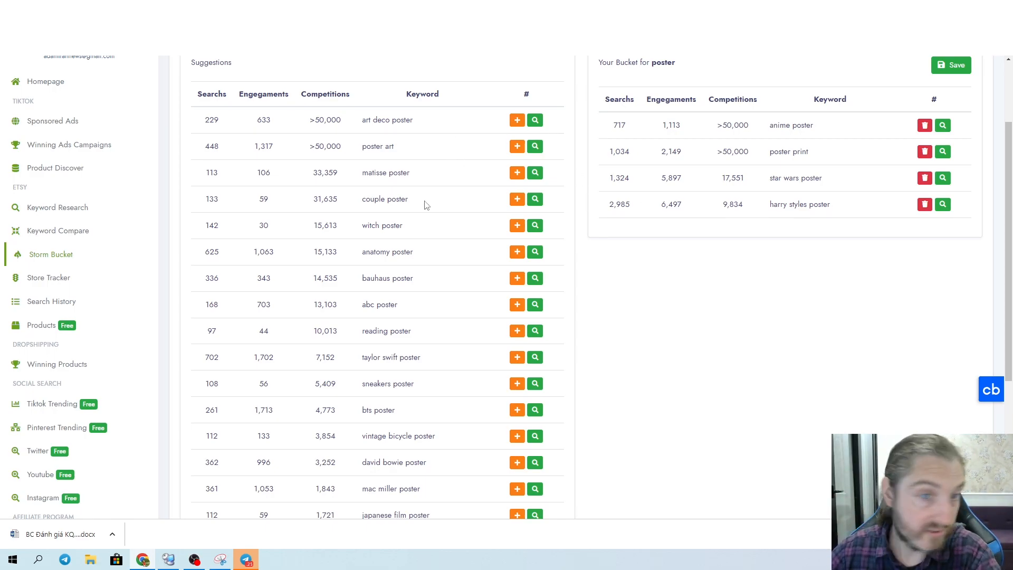
scroll(362, 182, down, 4)
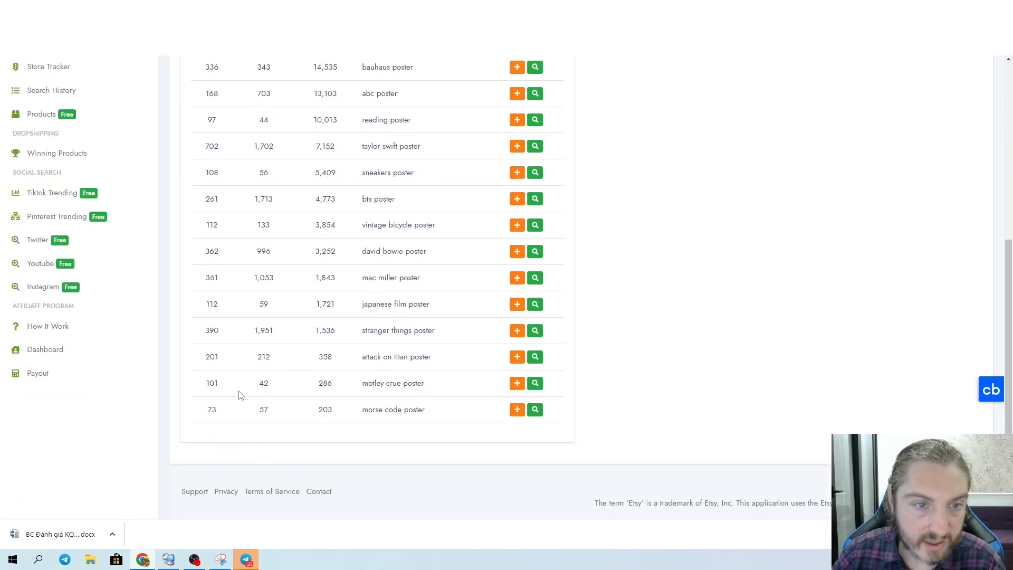
scroll(316, 250, up, 5)
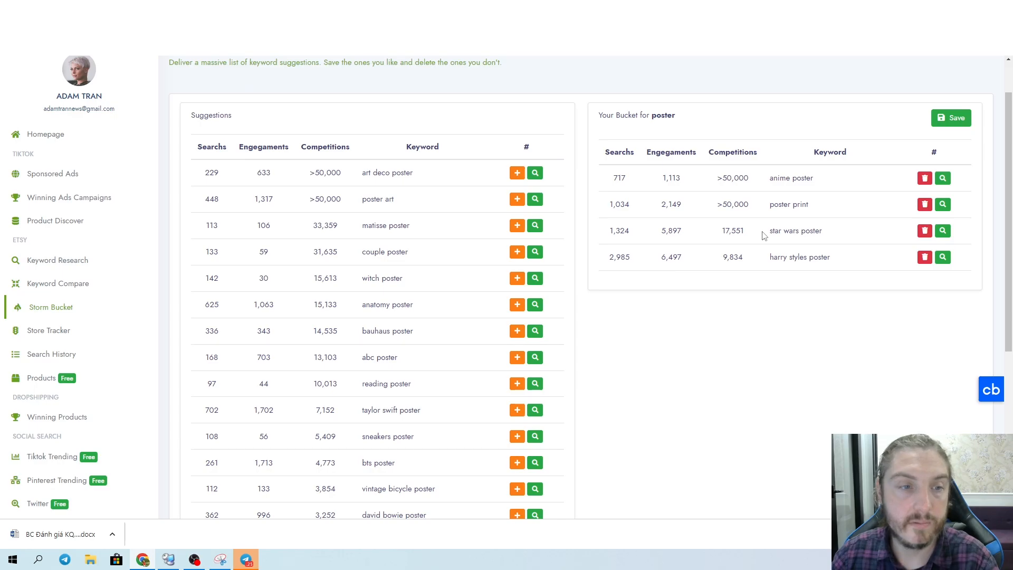
scroll(514, 382, up, 1)
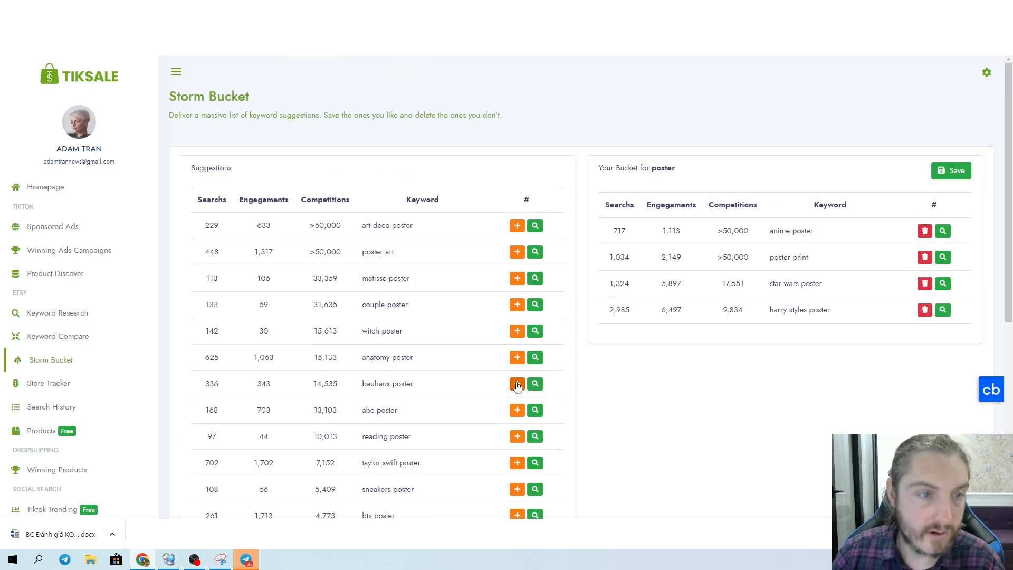